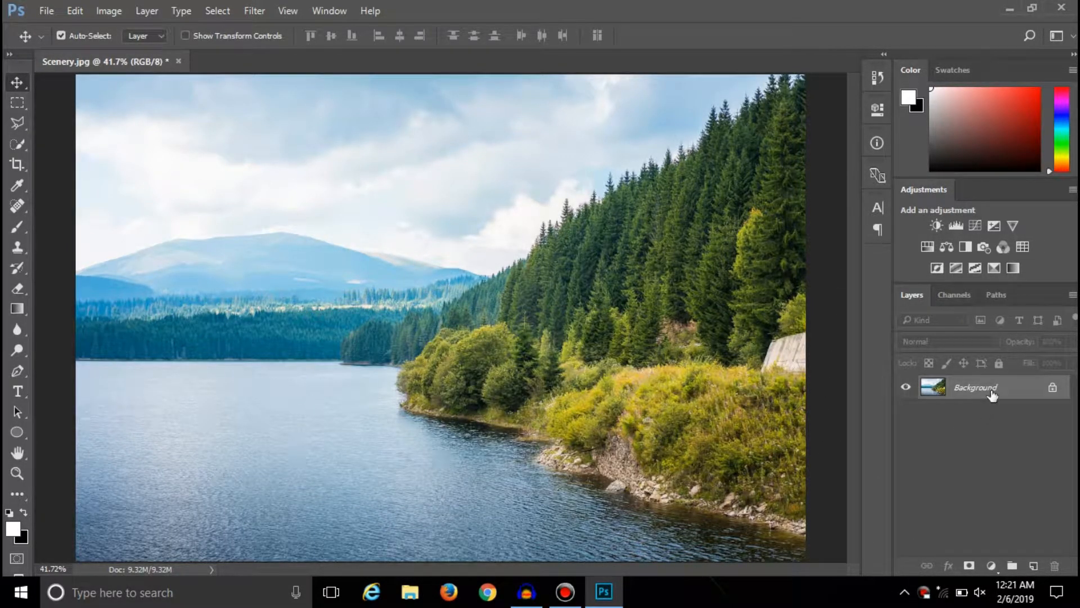
Unlock the Background layer of the scenery photo and convert it to a smart object
left_click(1053, 389)
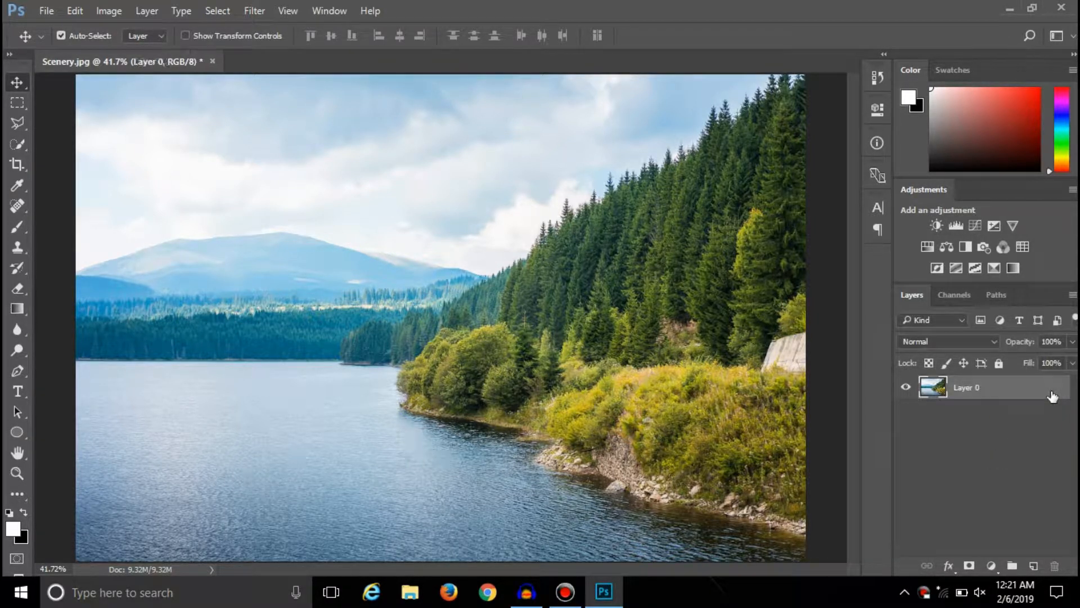
right_click(1007, 394)
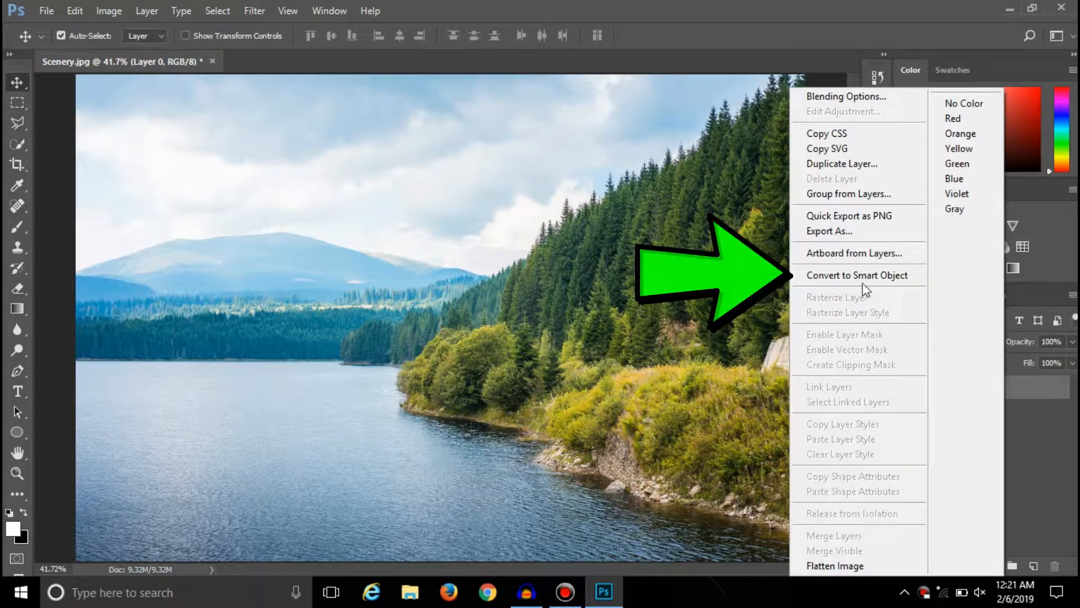
left_click(861, 277)
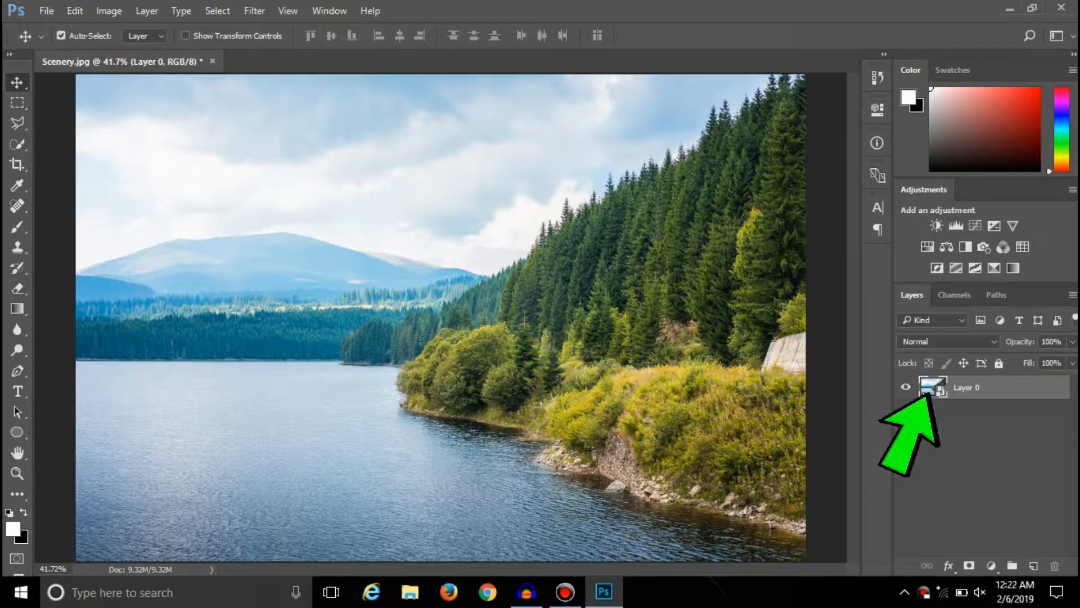
Open the smart object's contents in their own document and fit the image to the screen
double_click(934, 385)
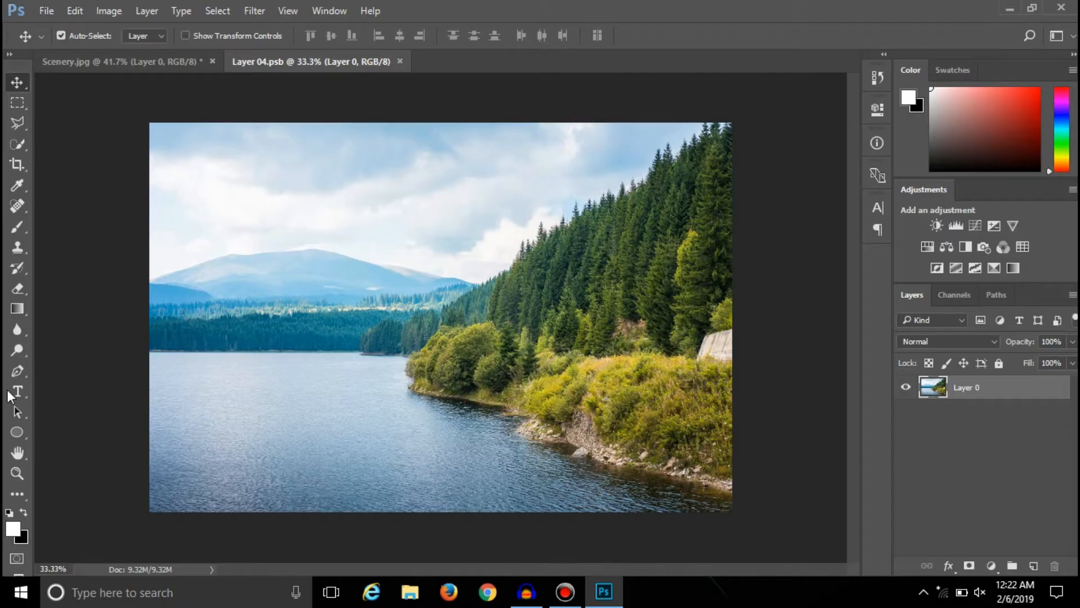
left_click(17, 473)
right_click(381, 402)
left_click(408, 414)
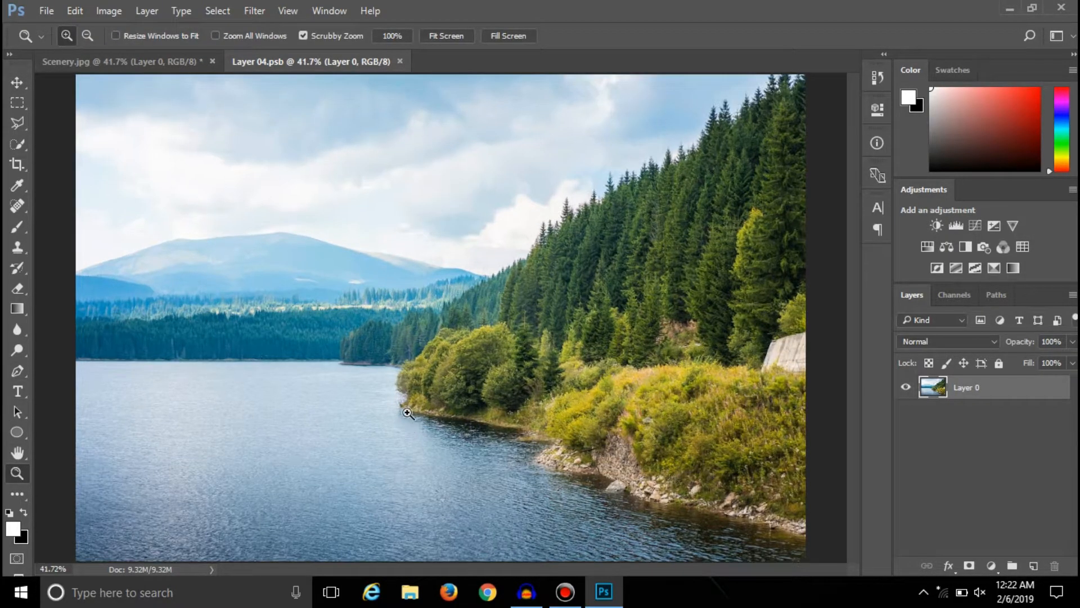
left_click(17, 82)
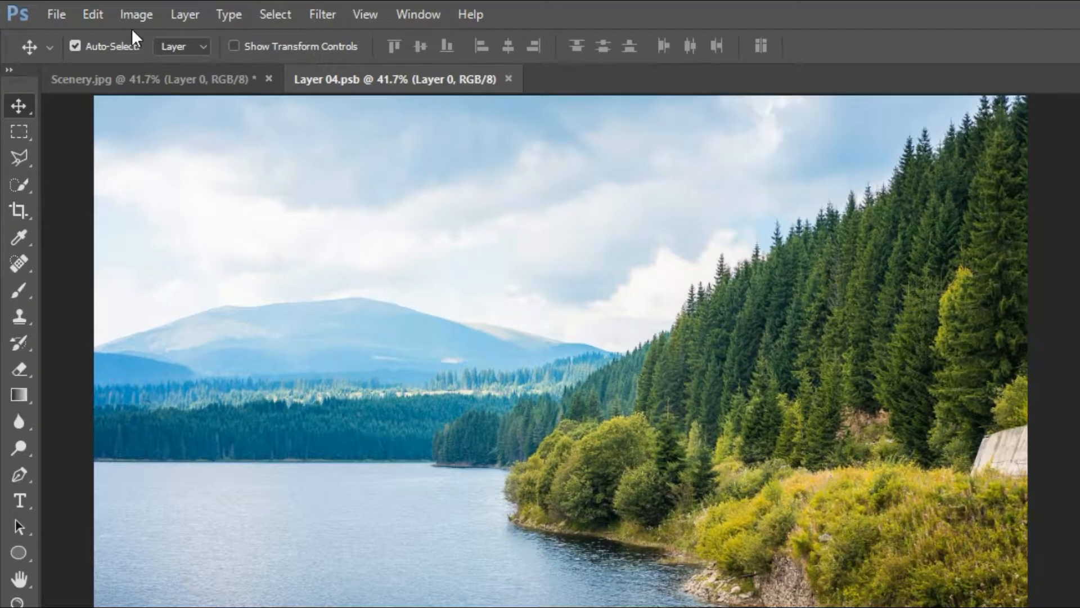
Start the HDR Toning adjustment on the smart object's contents and agree to flatten the document
left_click(105, 13)
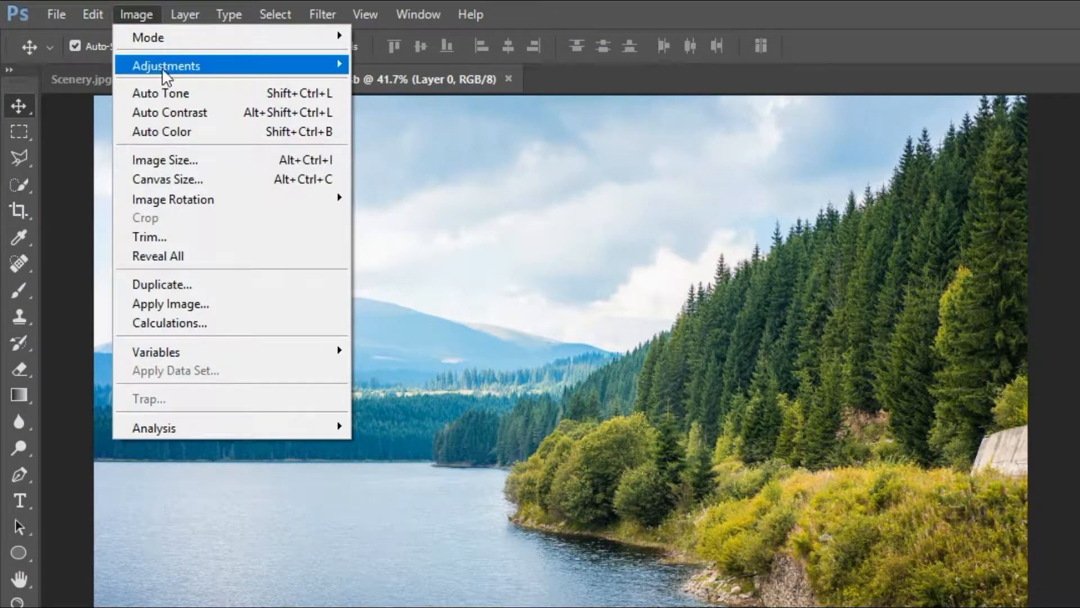
mouse_move(164, 73)
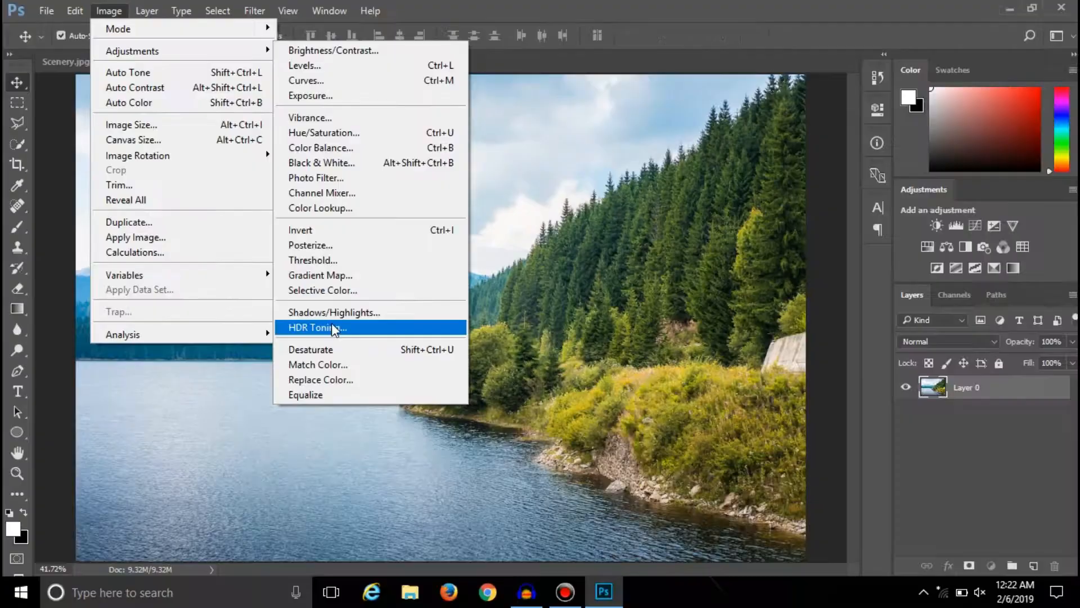
left_click(432, 418)
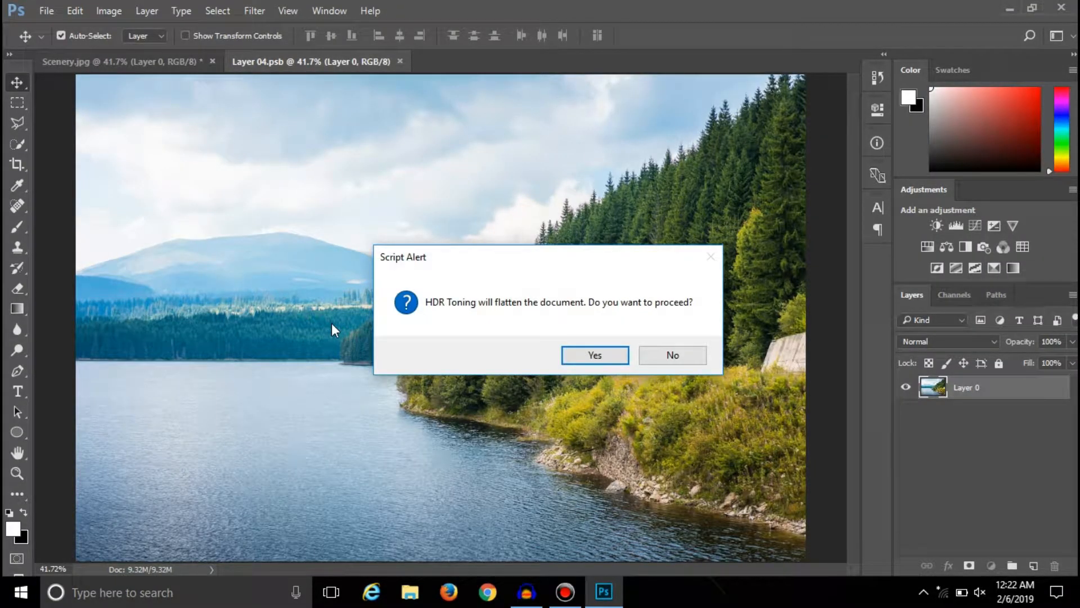
left_click(575, 356)
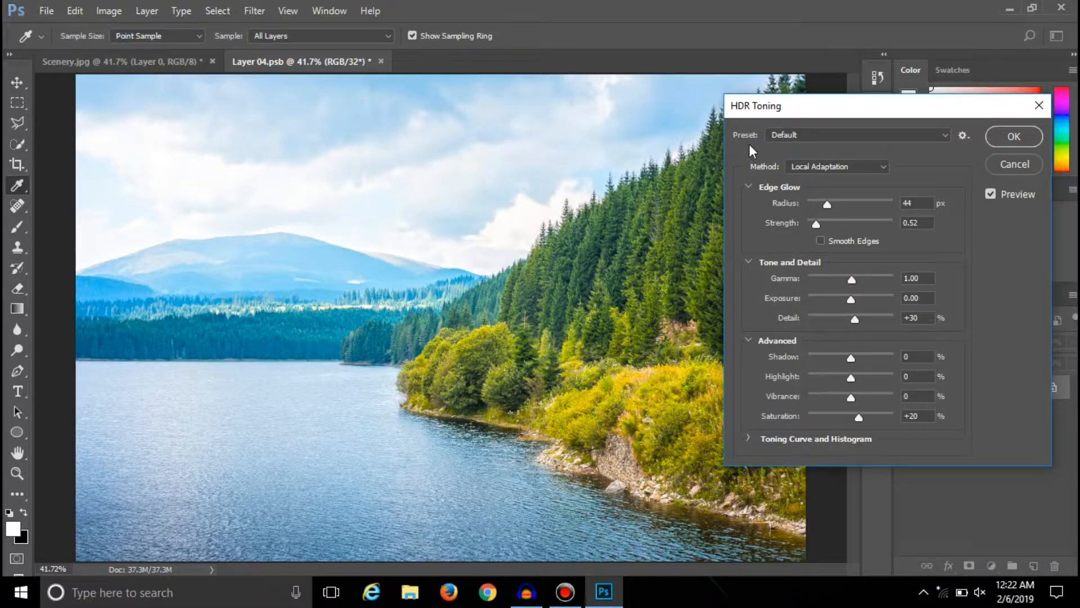
Keep the Default preset as the starting point for HDR Toning and set Saturation to 0%
left_click(947, 132)
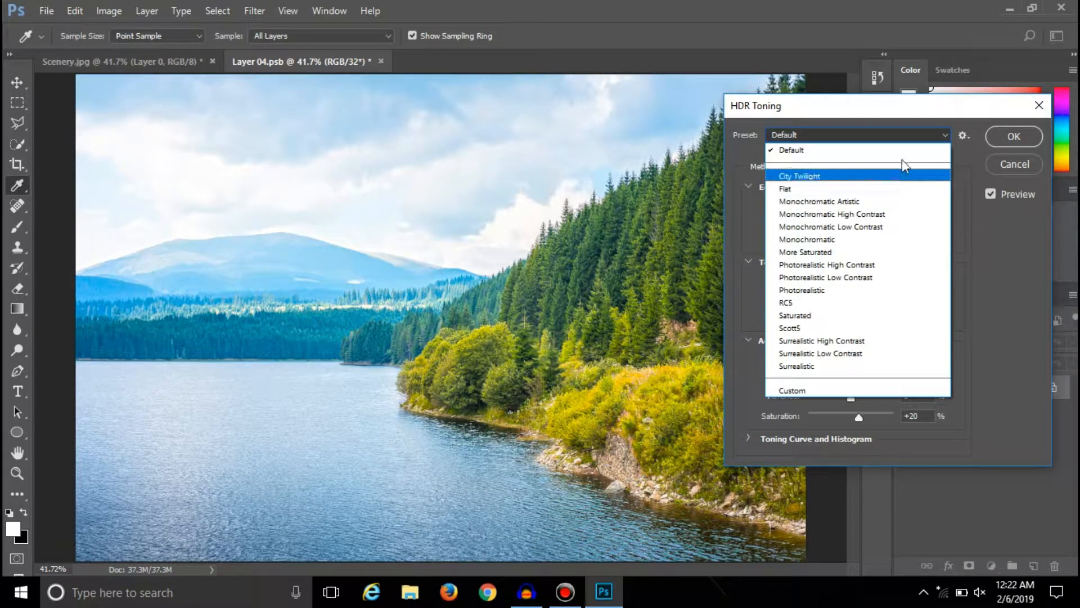
left_click(940, 135)
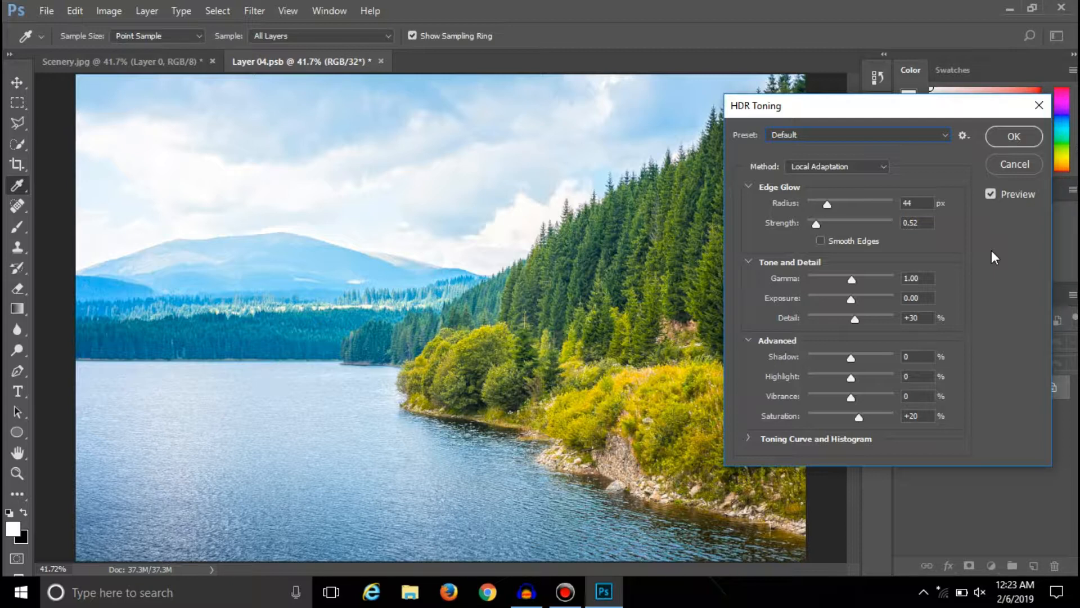
left_click(919, 416)
type("+")
key("BackSpace")
type("0")
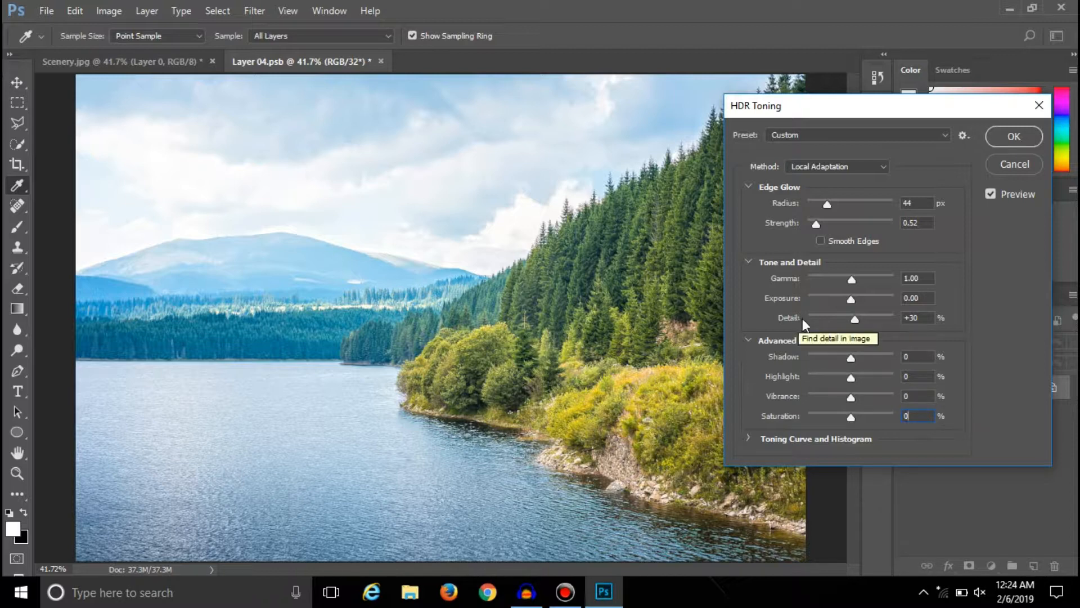
Try a strong HDR Toning Detail of about +157% and compare it with the original using the preview
left_click(856, 320)
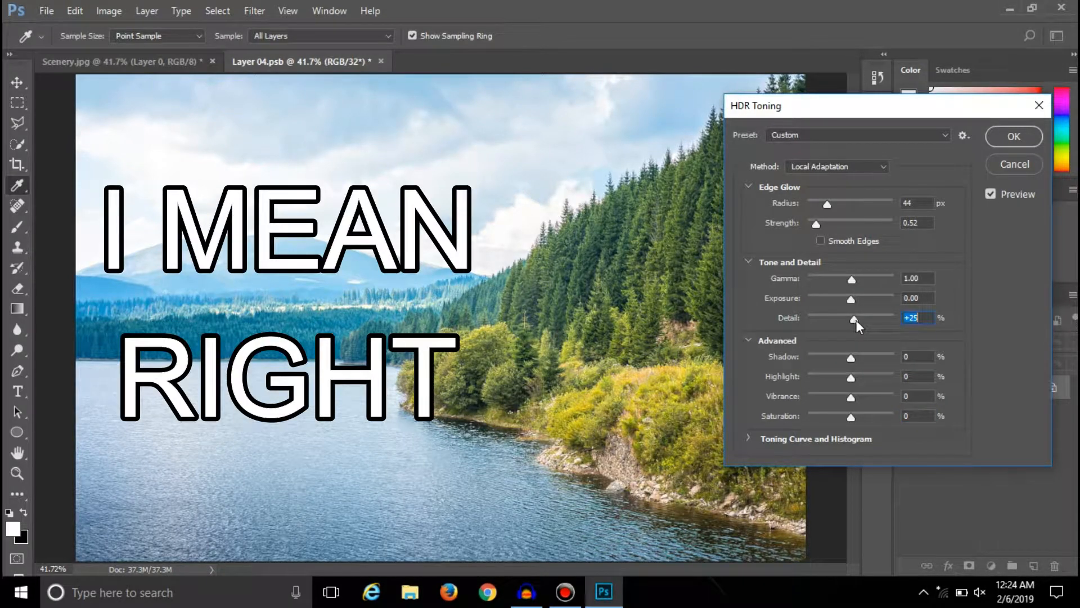
left_click_drag(856, 320, 874, 320)
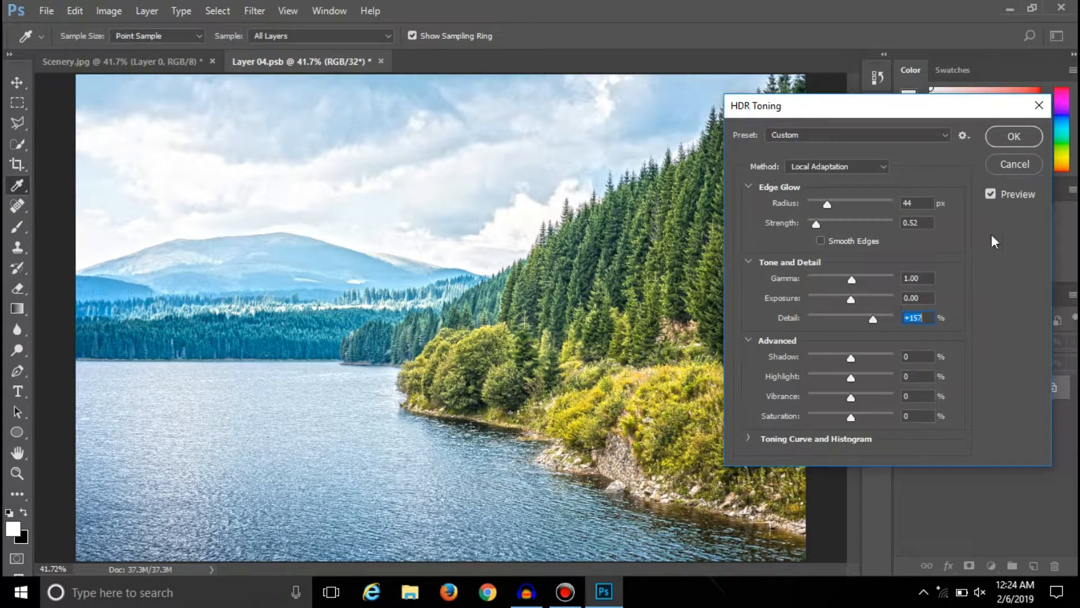
left_click(991, 193)
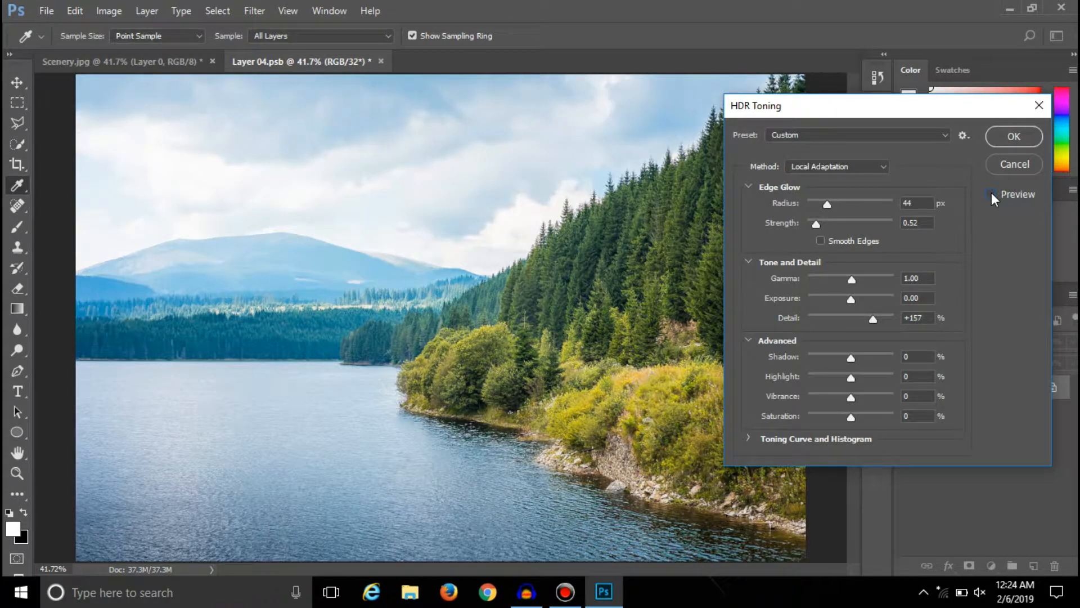
left_click(992, 192)
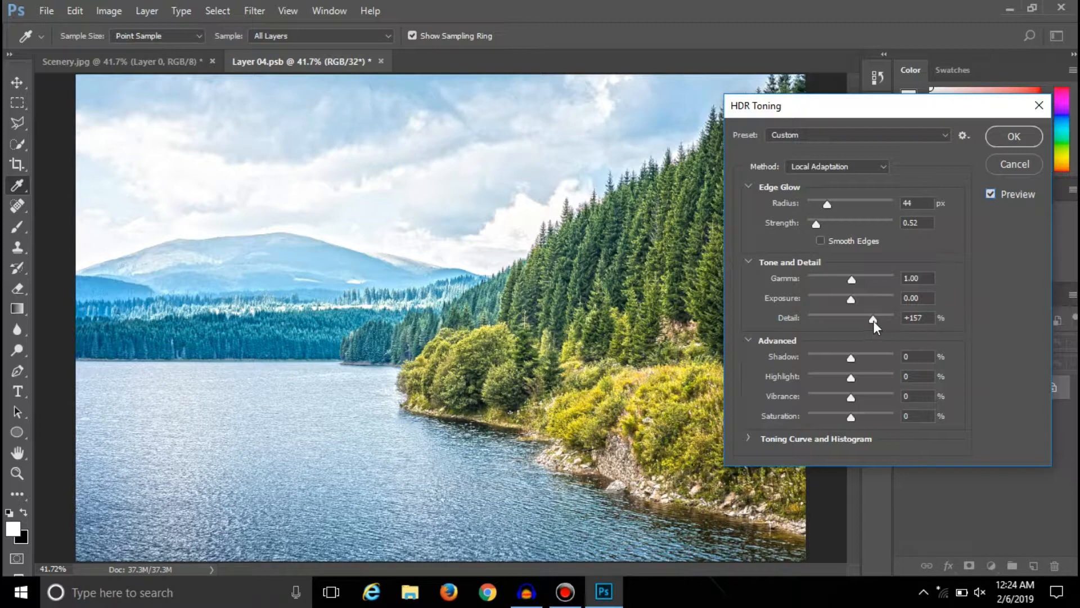
Set the HDR Toning Detail to +80%, check it against the original in the preview, and apply the adjustment
left_click(924, 318)
key("BackSpace")
key("BackSpace")
key("BackSpace")
type("80")
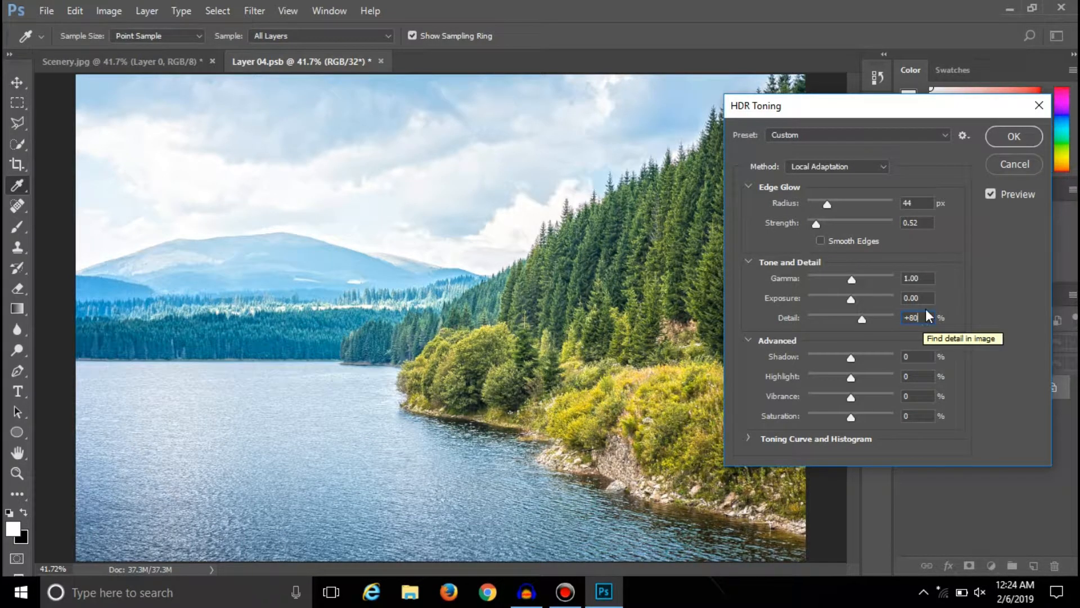
left_click(990, 195)
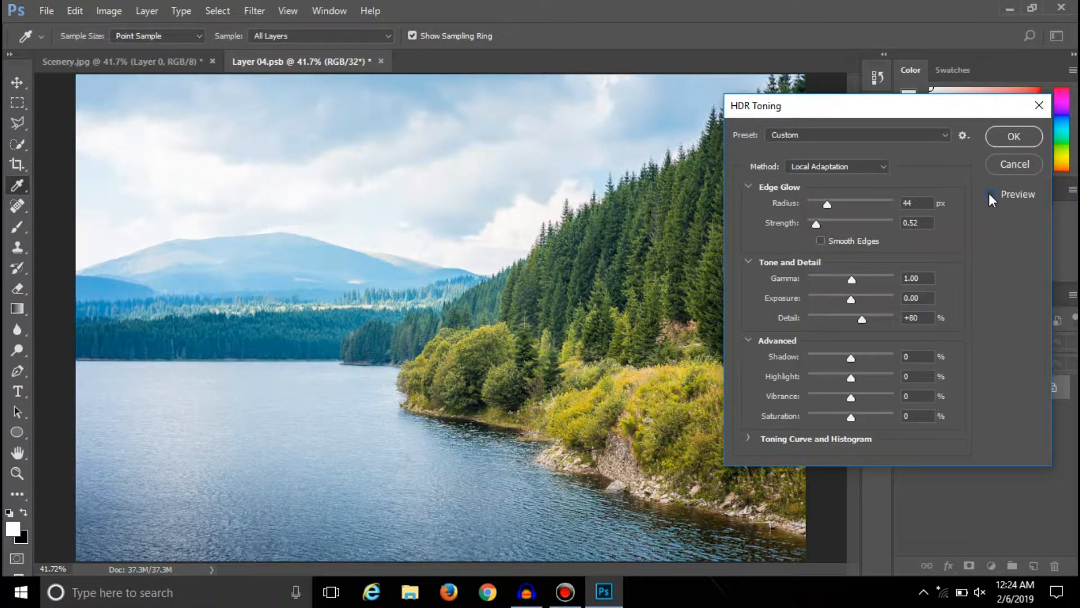
left_click(990, 194)
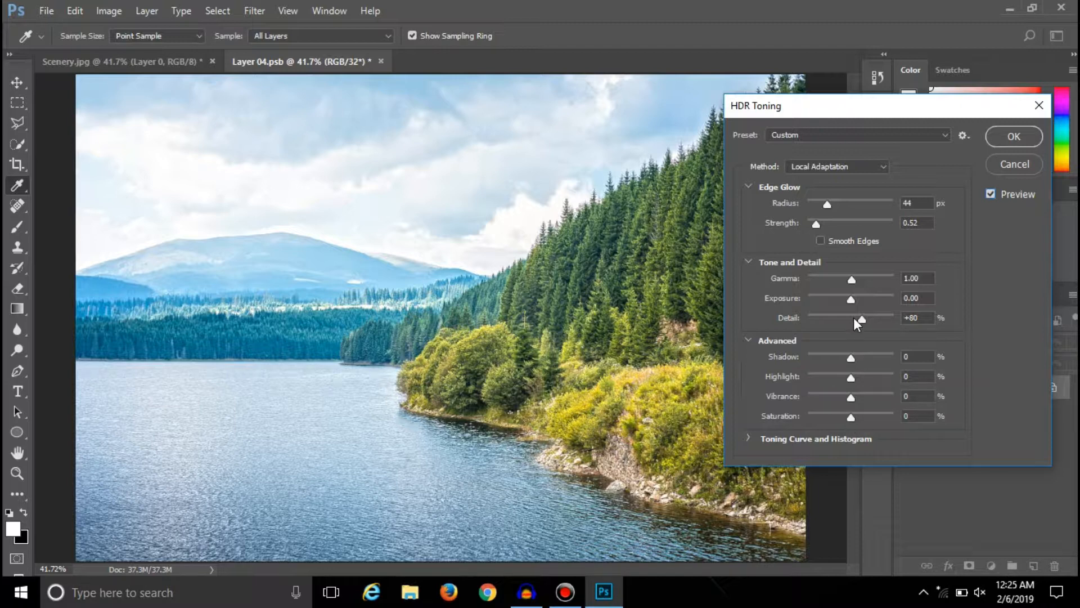
left_click(1016, 137)
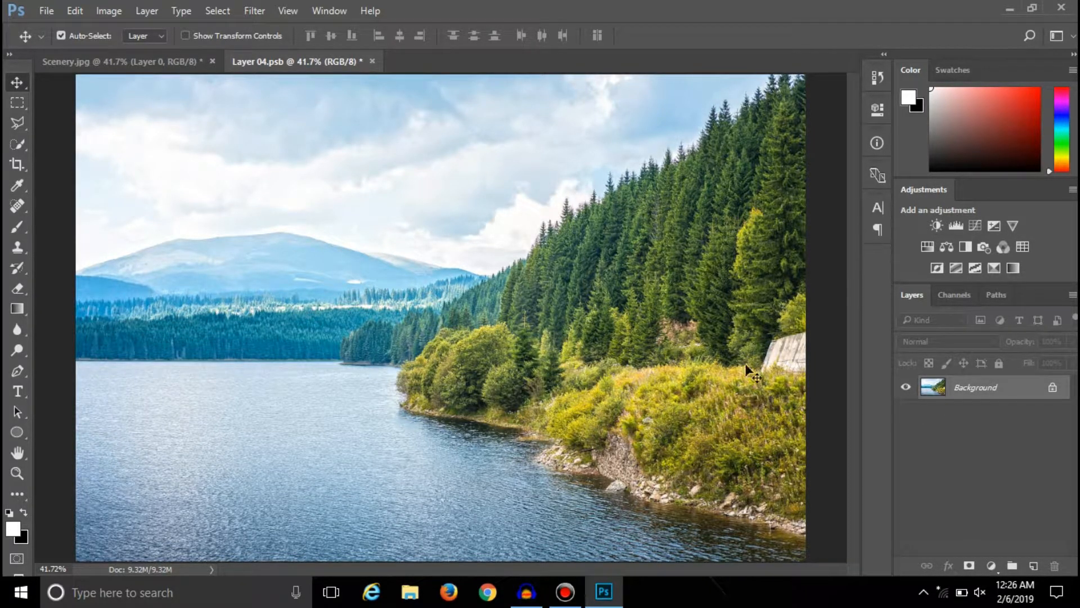
Save the toned smart object contents and return to the Scenery.jpg document
left_click(52, 12)
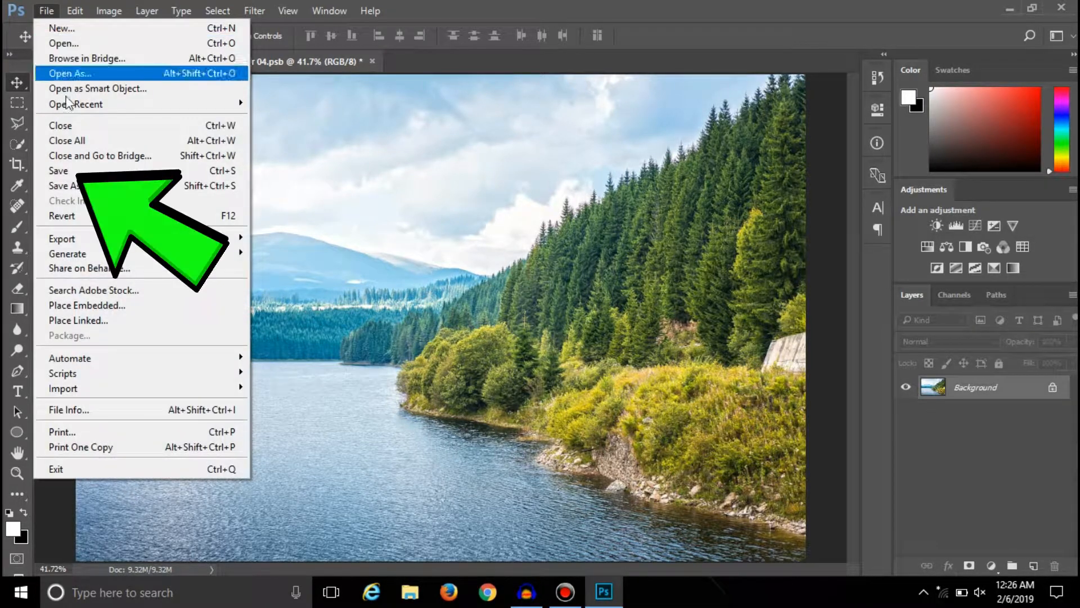
left_click(67, 172)
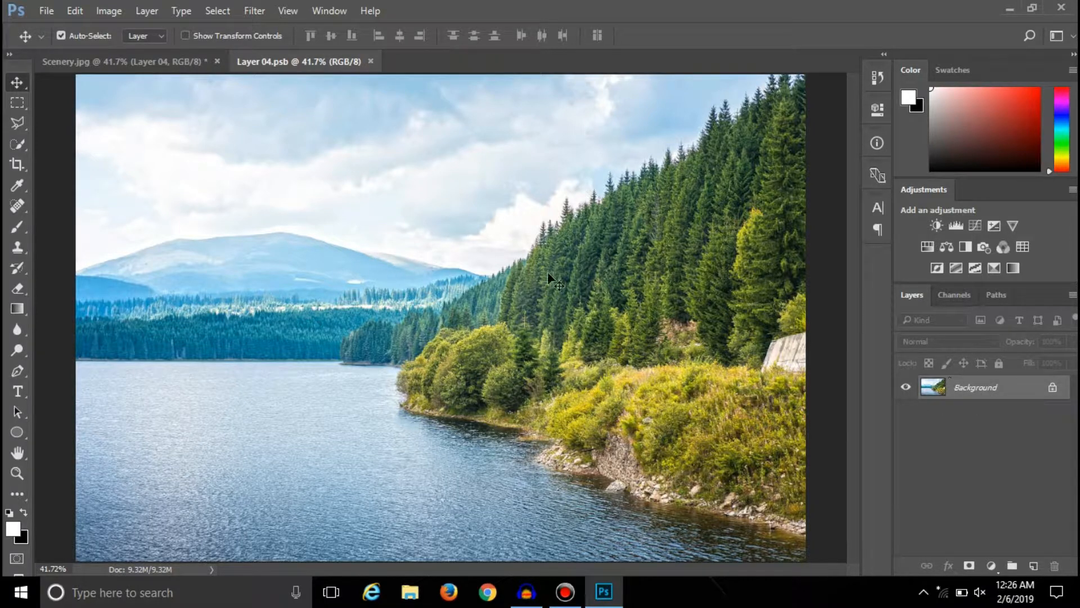
left_click(90, 64)
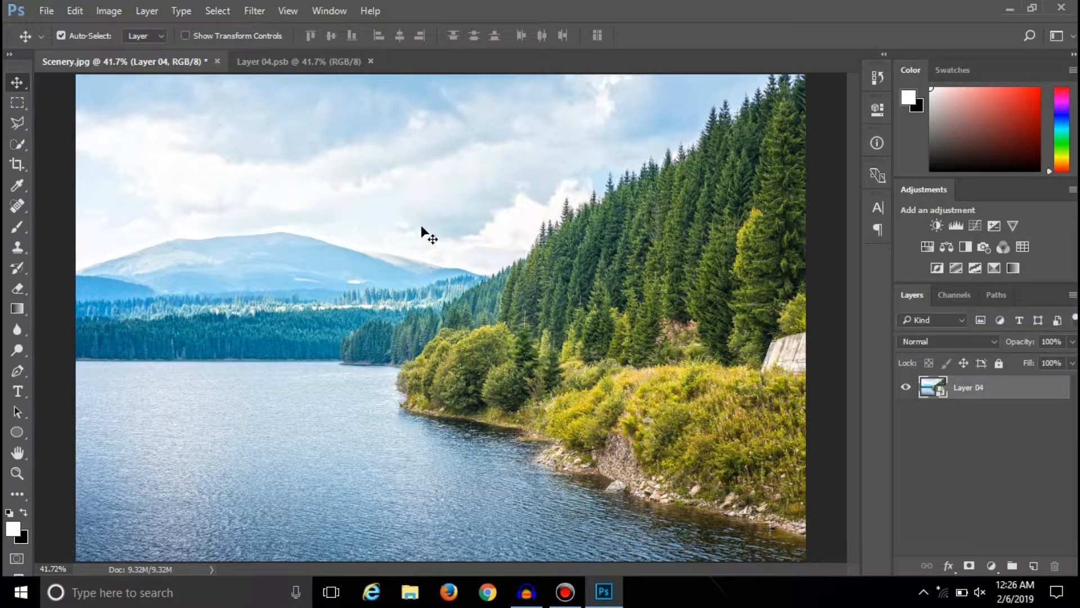